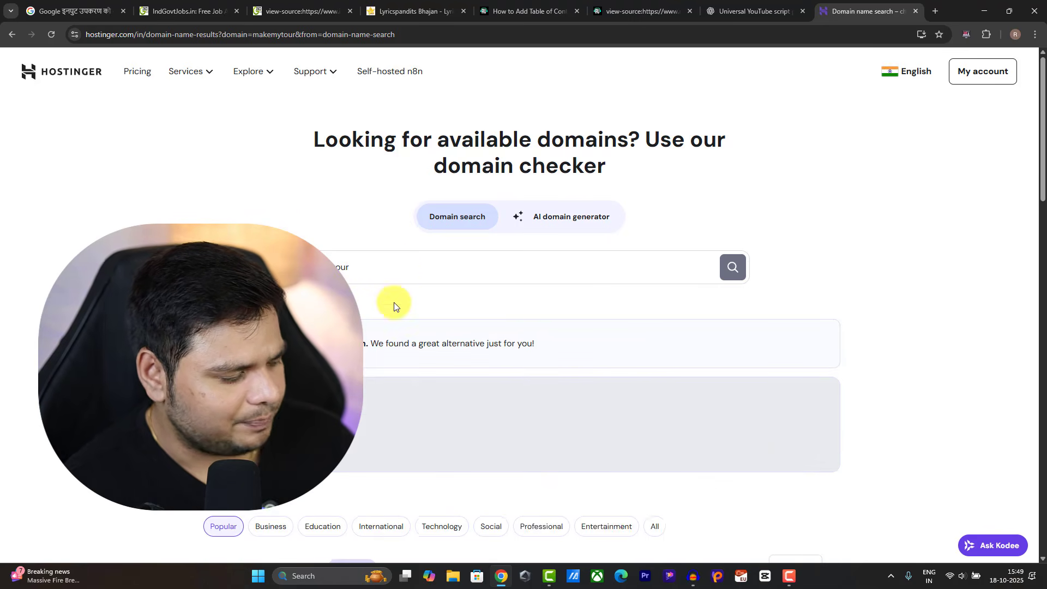
- Choose makemytour.sbs at ₹89.00 for the first year from the domain search results for purchase
scroll(382, 316, down, 6)
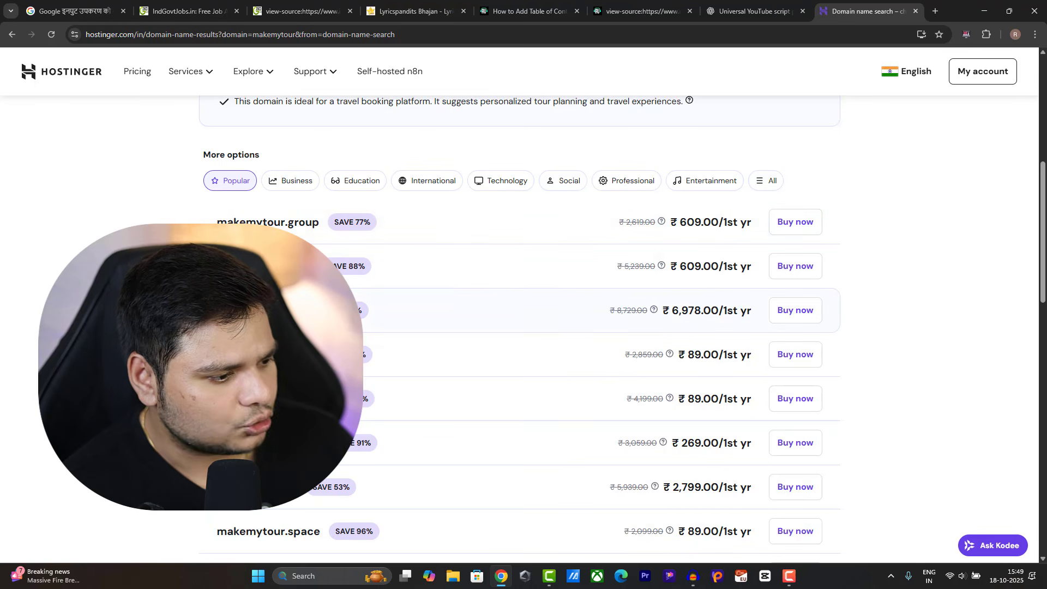
scroll(410, 305, down, 6)
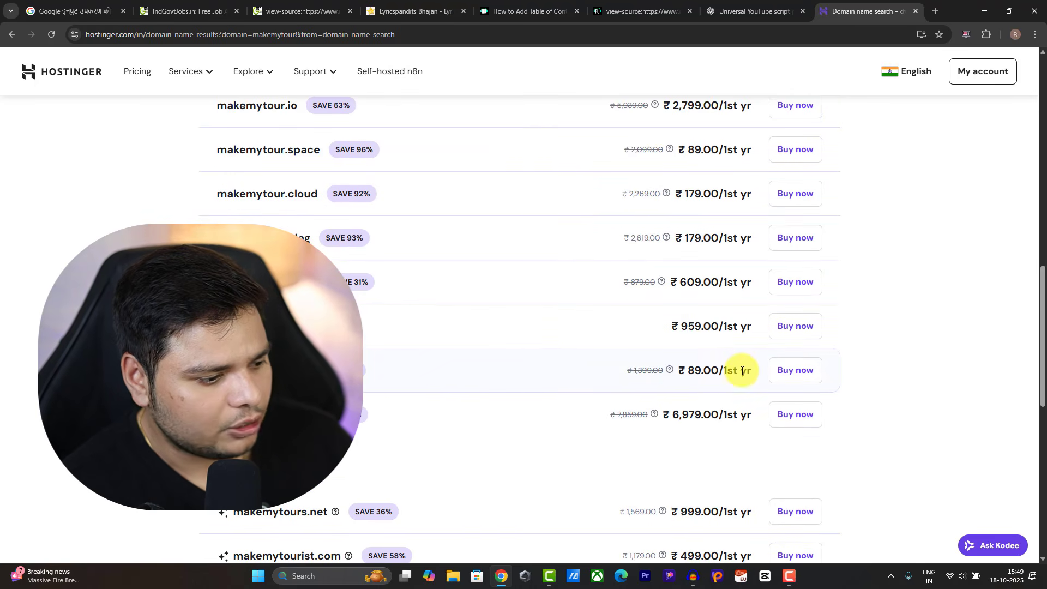
click(802, 373)
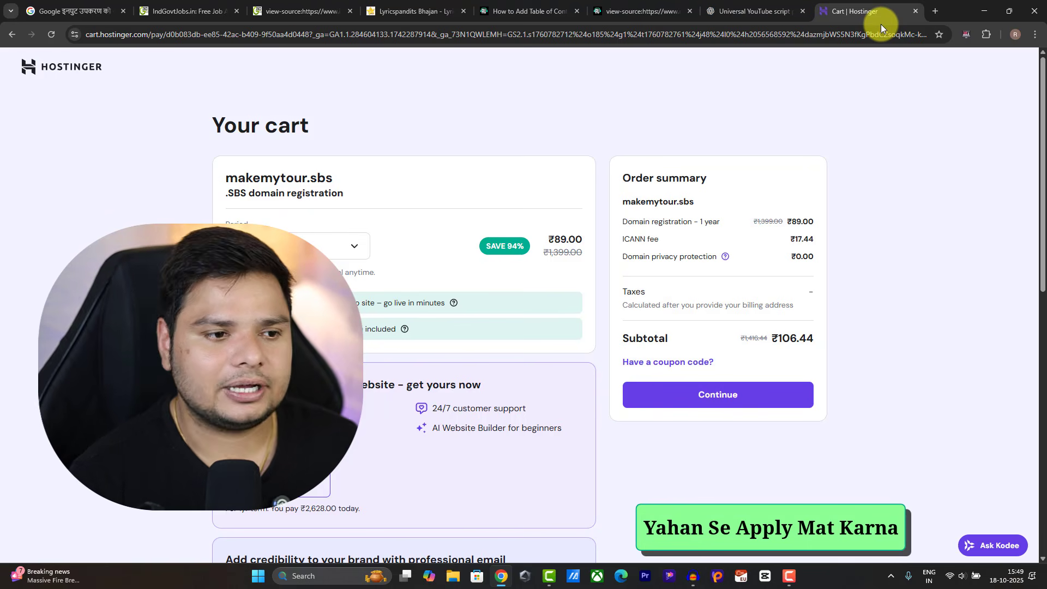
- Switch to another Chrome profile, open Blogger and go to the blog's Earnings page
click(1012, 37)
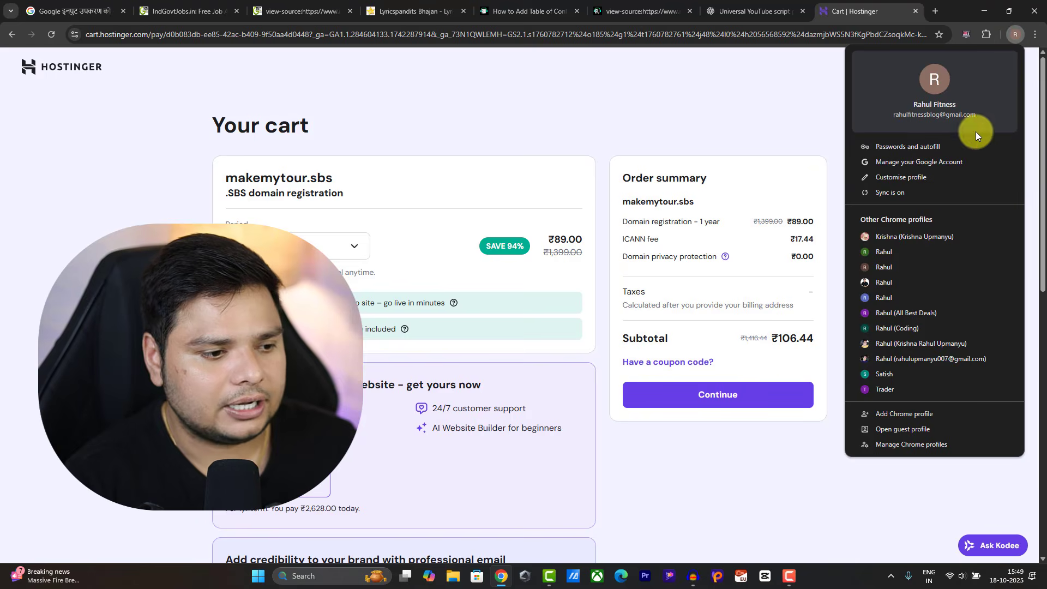
click(891, 283)
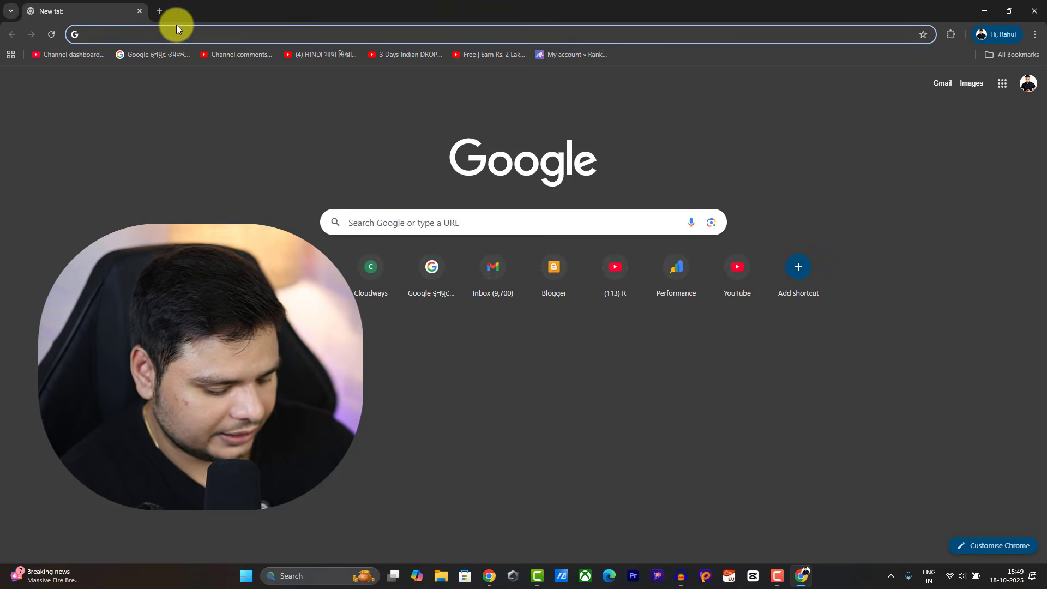
text(bl)
key(Return)
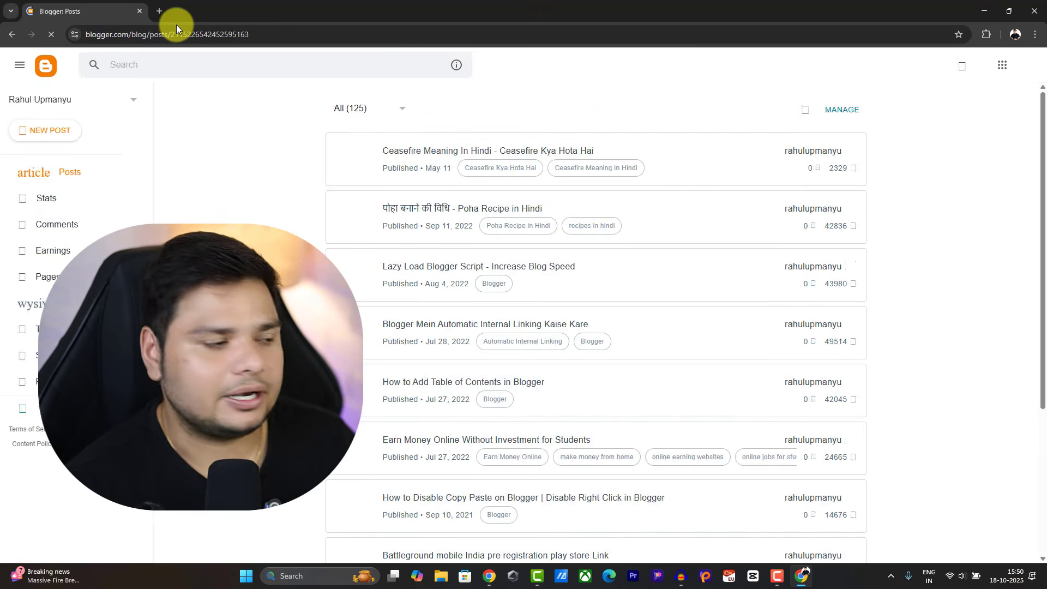
click(50, 251)
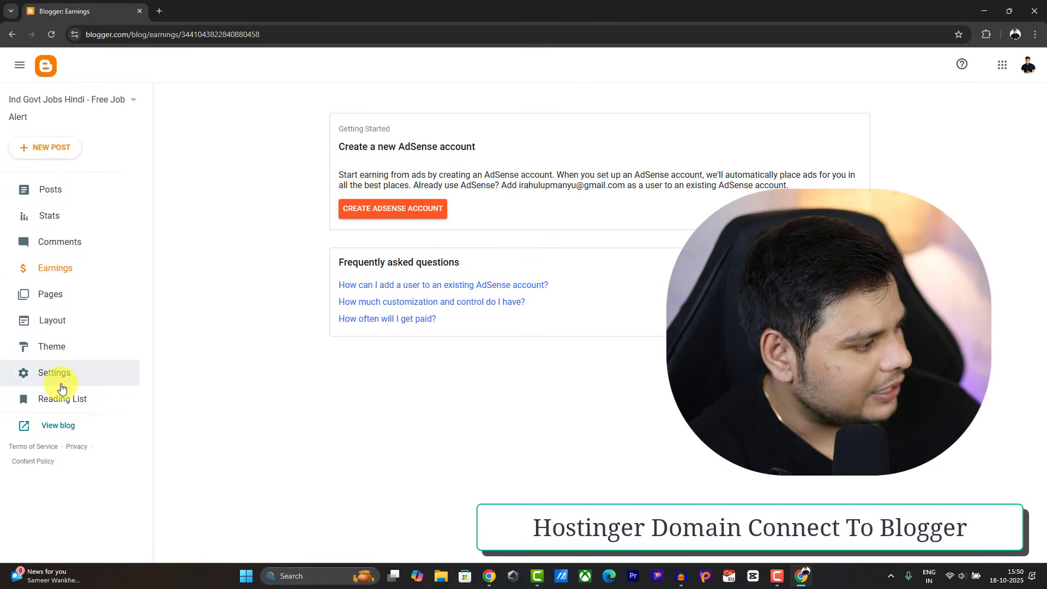
- Try to save the owner's www-prefixed domain as the custom domain in the blog's Publishing settings, and examine the required CNAME details
click(63, 375)
scroll(425, 277, down, 10)
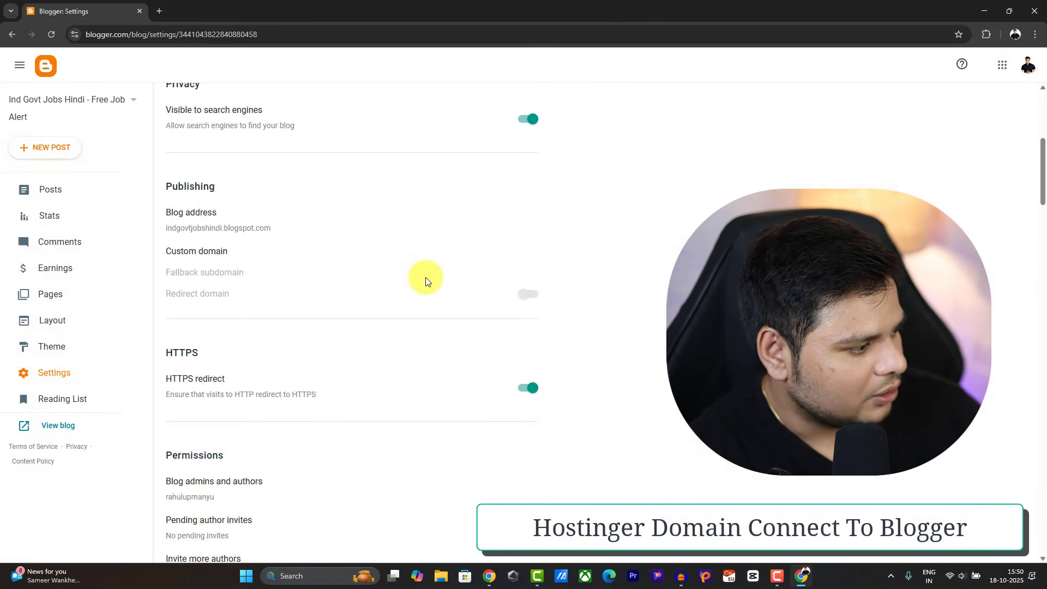
scroll(426, 281, up, 1)
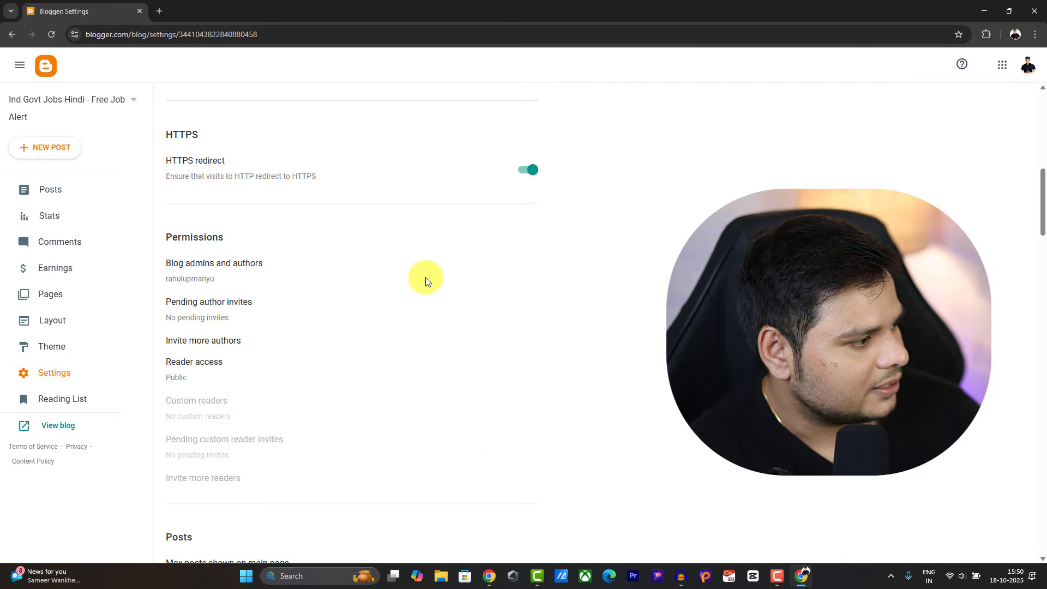
scroll(425, 281, up, 2)
scroll(325, 237, up, 1)
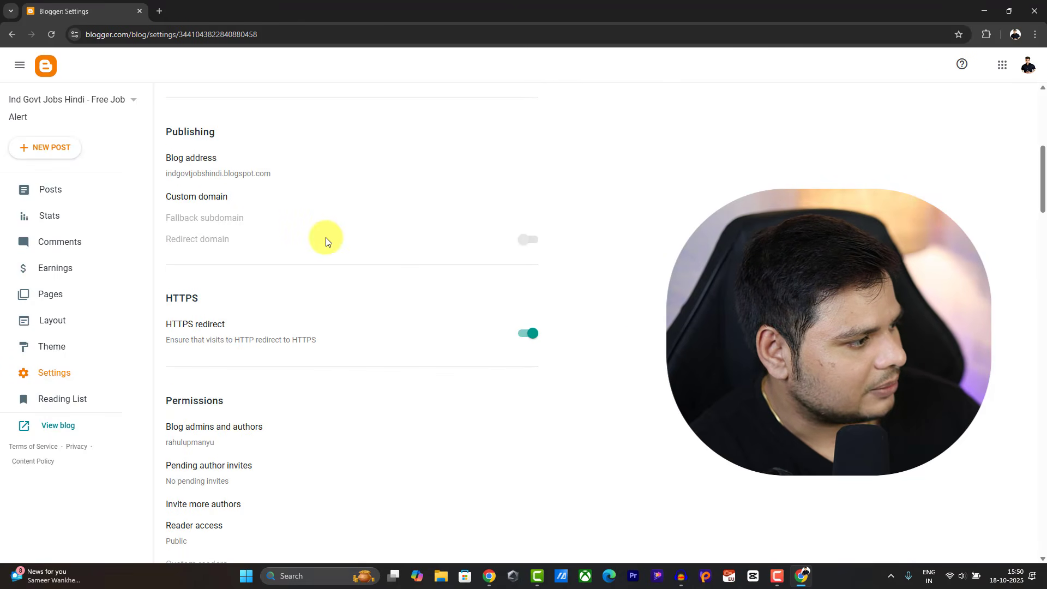
click(198, 198)
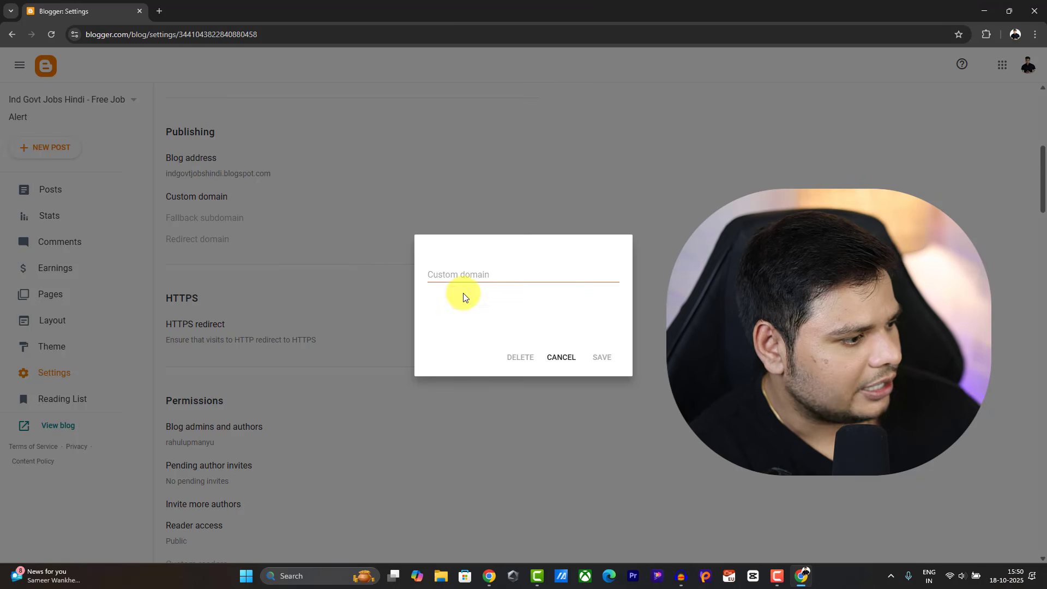
click(457, 272)
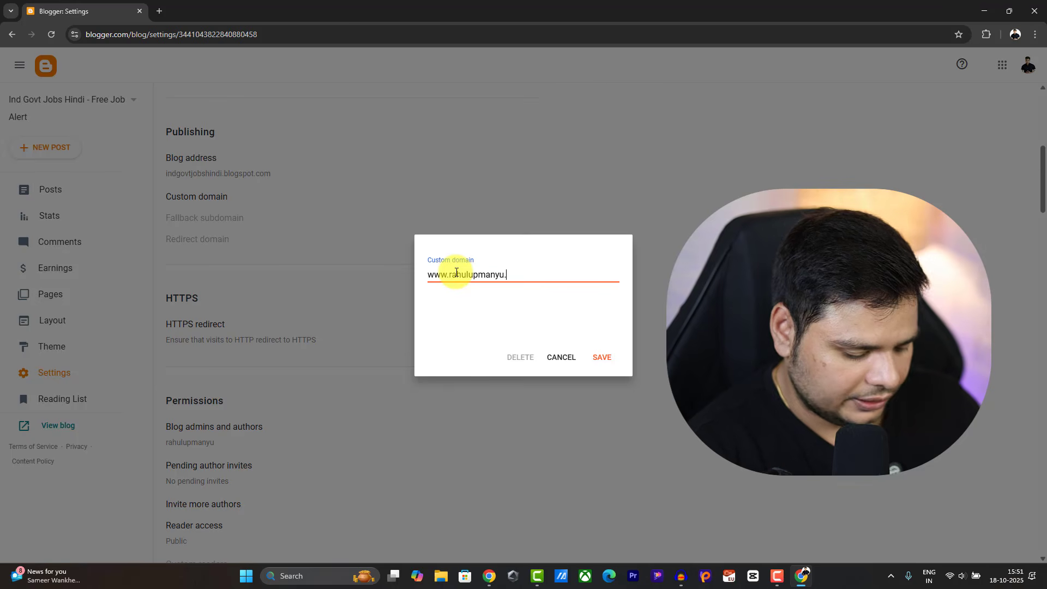
click(615, 370)
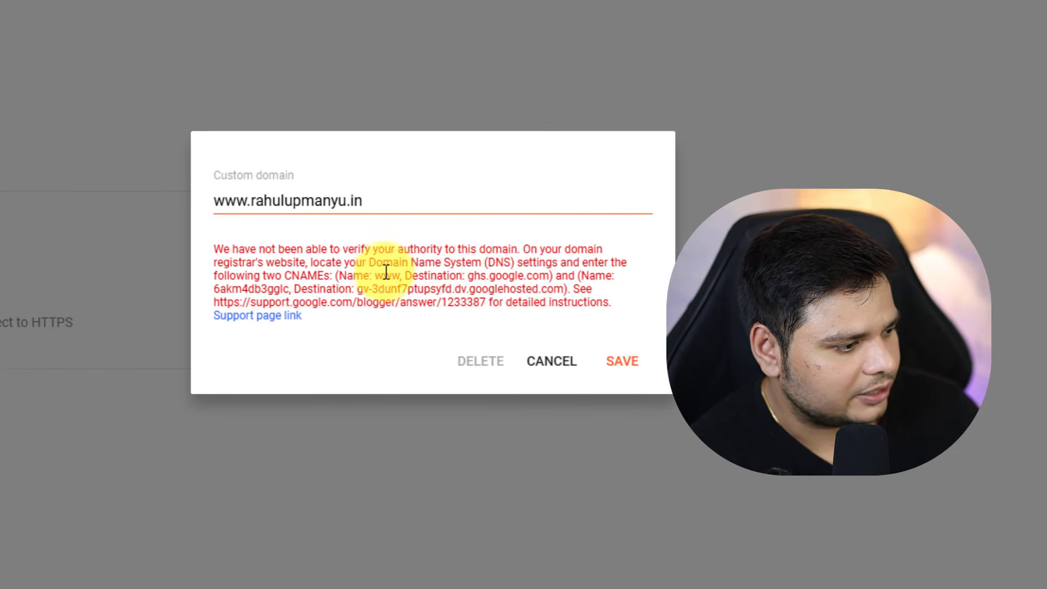
drag(381, 276, 412, 275)
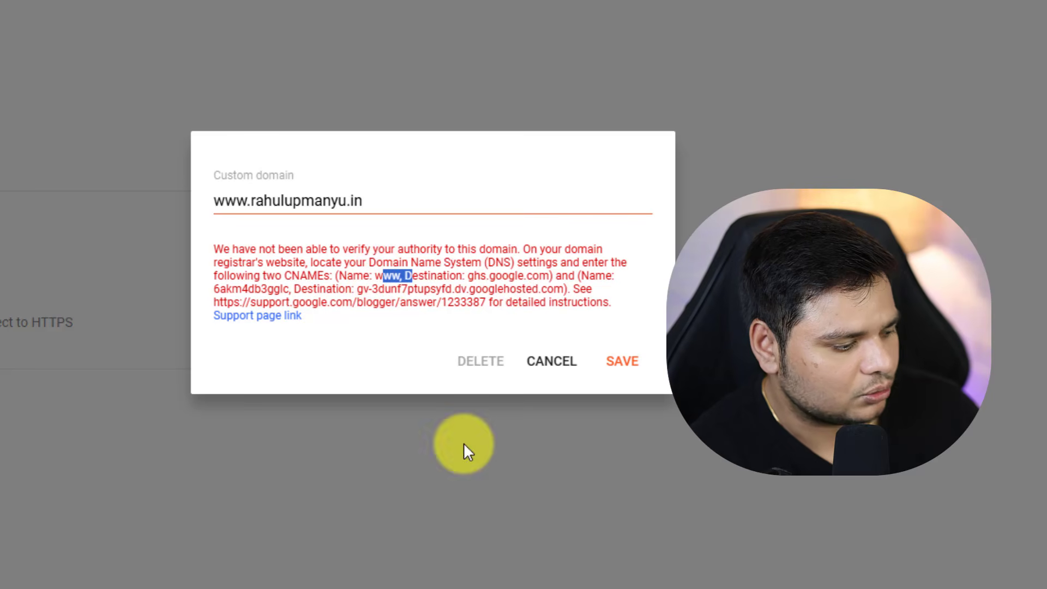
- Switch to the Chrome profile with the domain account and open the Hostinger account dashboard
click(1014, 34)
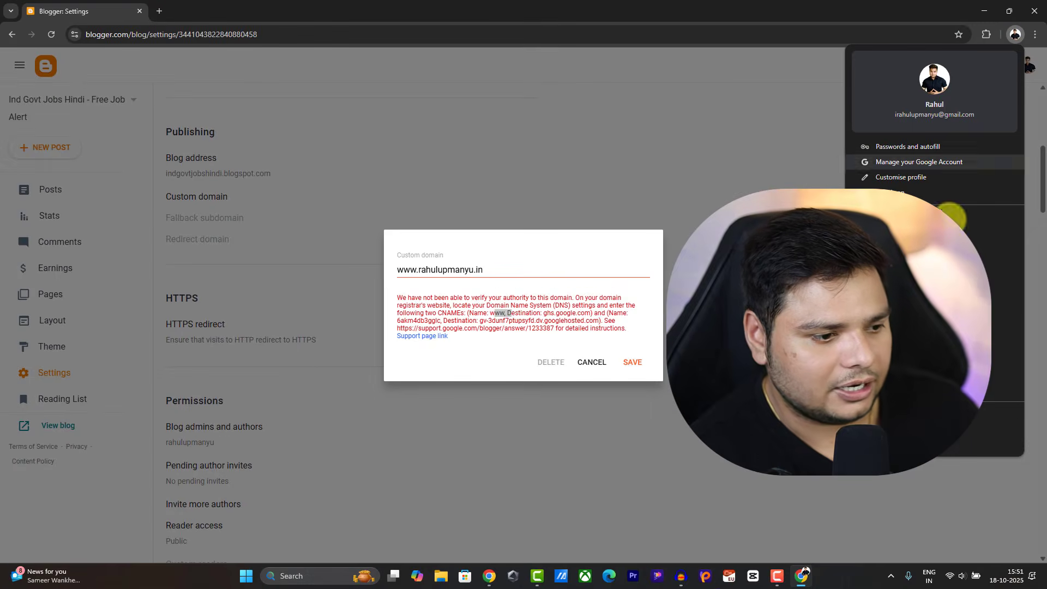
click(915, 298)
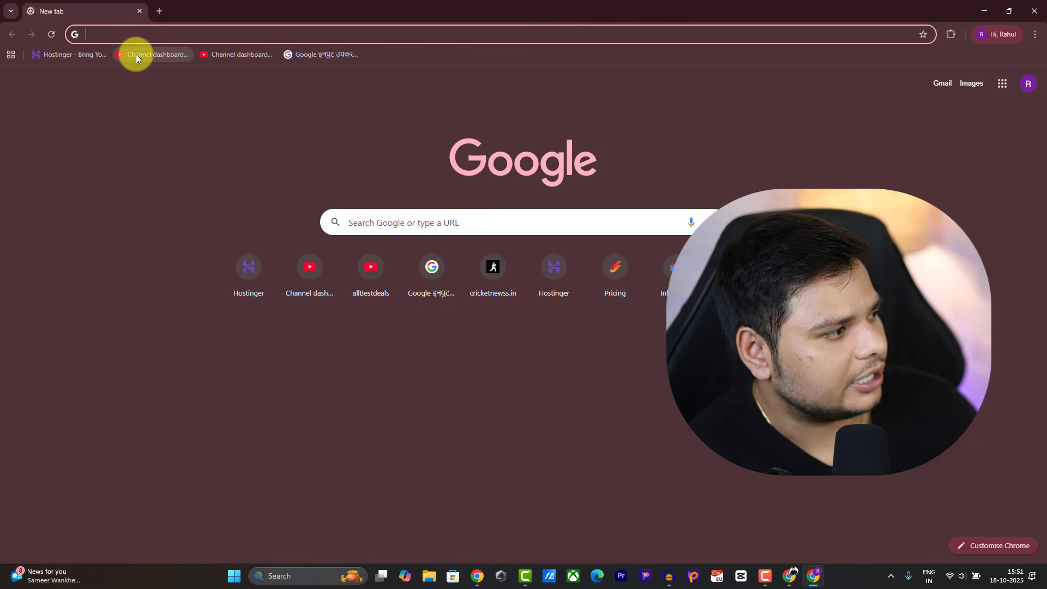
click(104, 59)
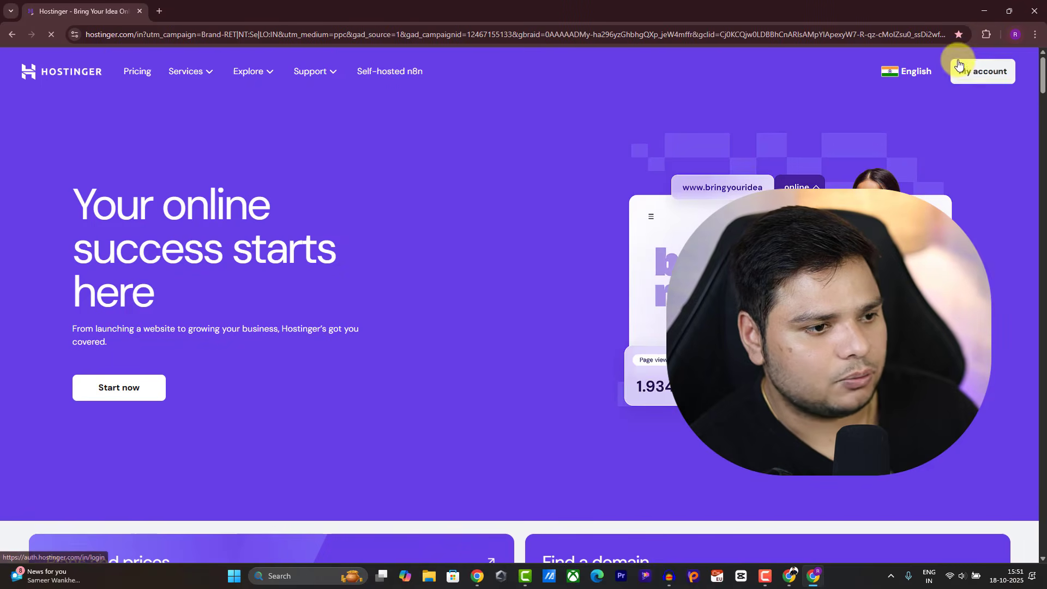
click(964, 71)
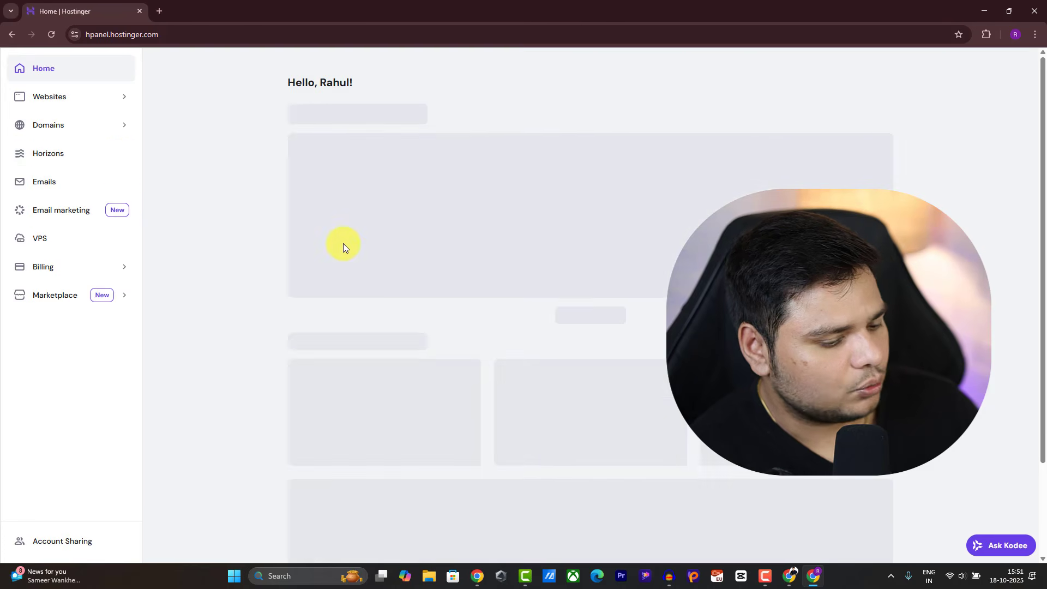
- Open the DNS records management for stockwale.in from the domain portfolio and show the available record types
click(86, 164)
click(90, 192)
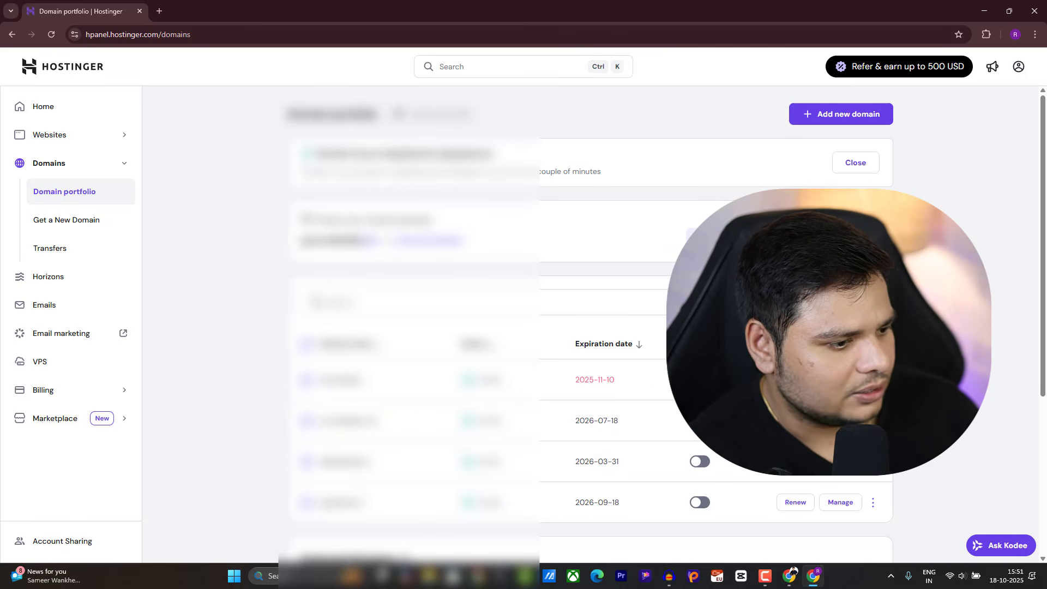
click(840, 380)
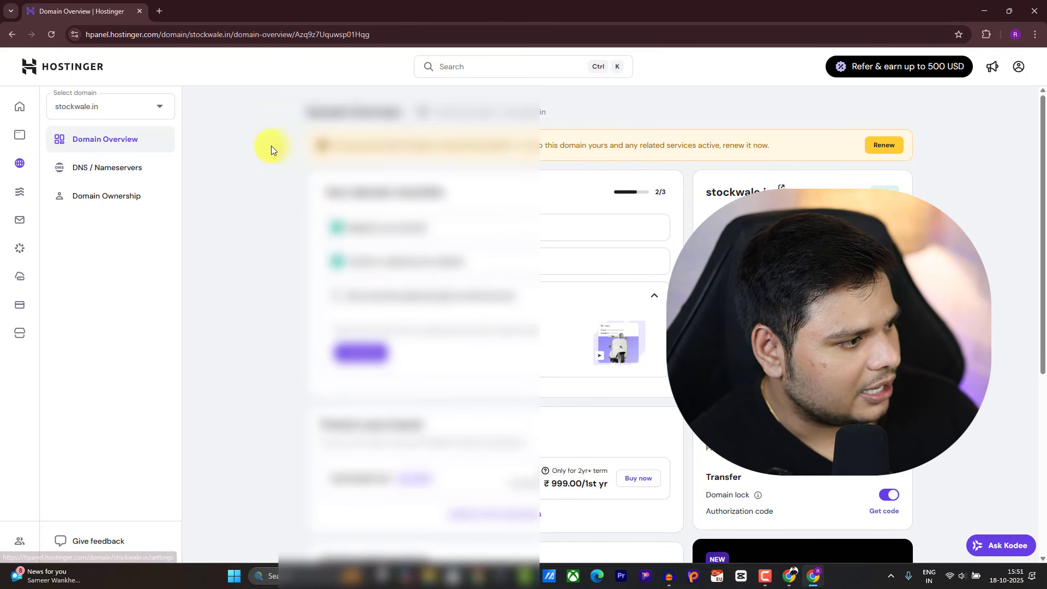
click(86, 173)
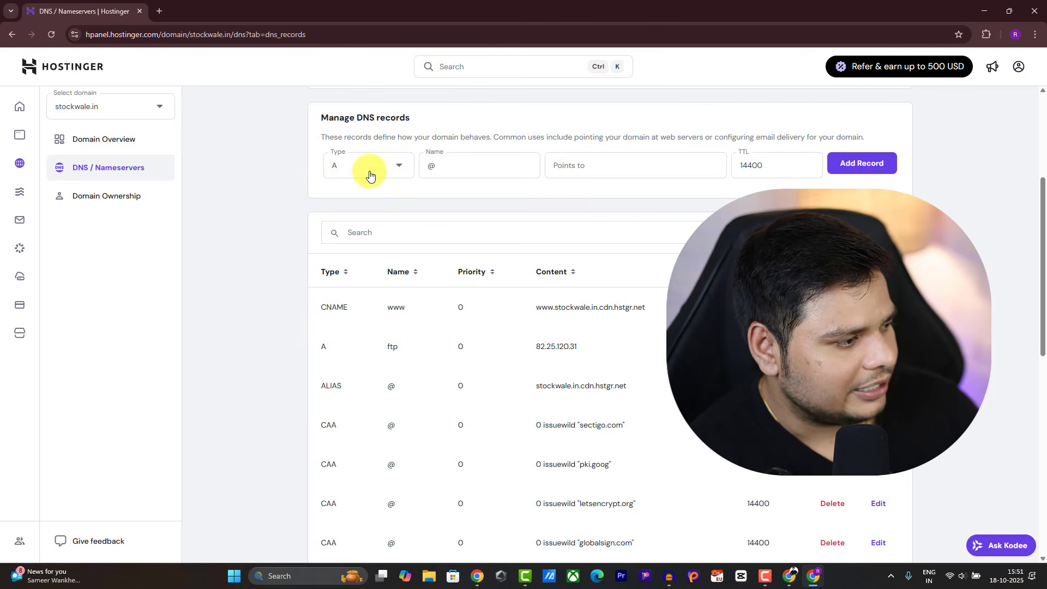
click(368, 172)
click(371, 173)
click(370, 174)
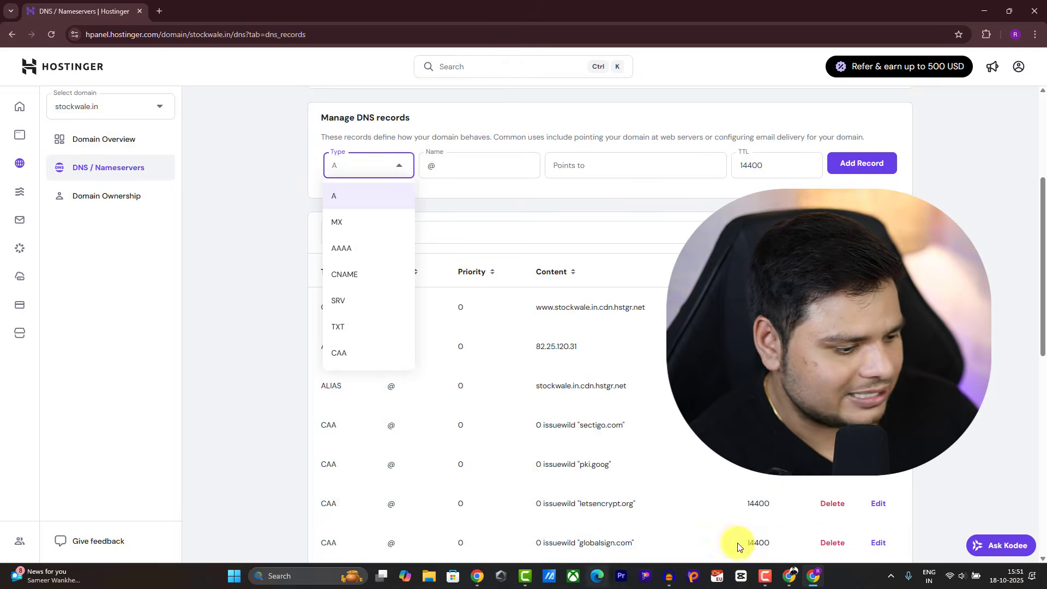
- Switch to Blogger and copy the first CNAME destination, ghs.google.com, from the custom domain dialog
click(791, 575)
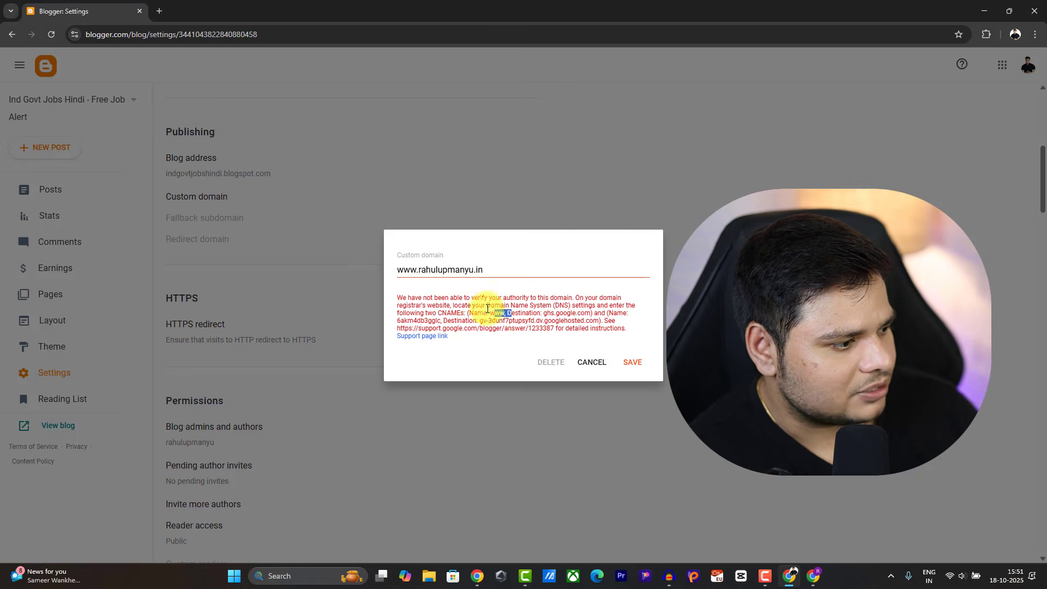
drag(436, 313, 473, 314)
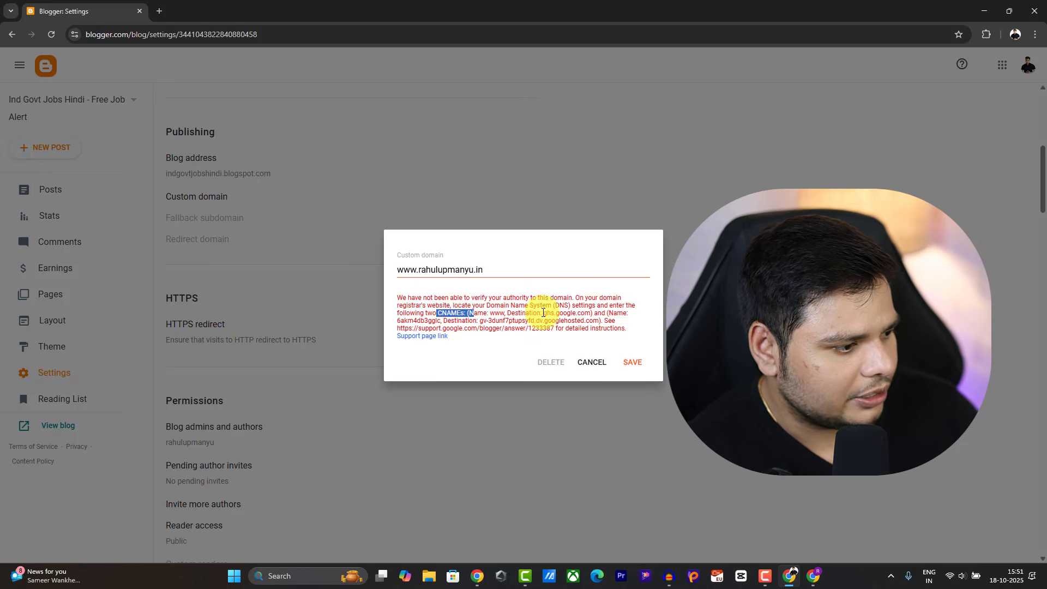
drag(544, 313, 590, 313)
key(ctrl+c)
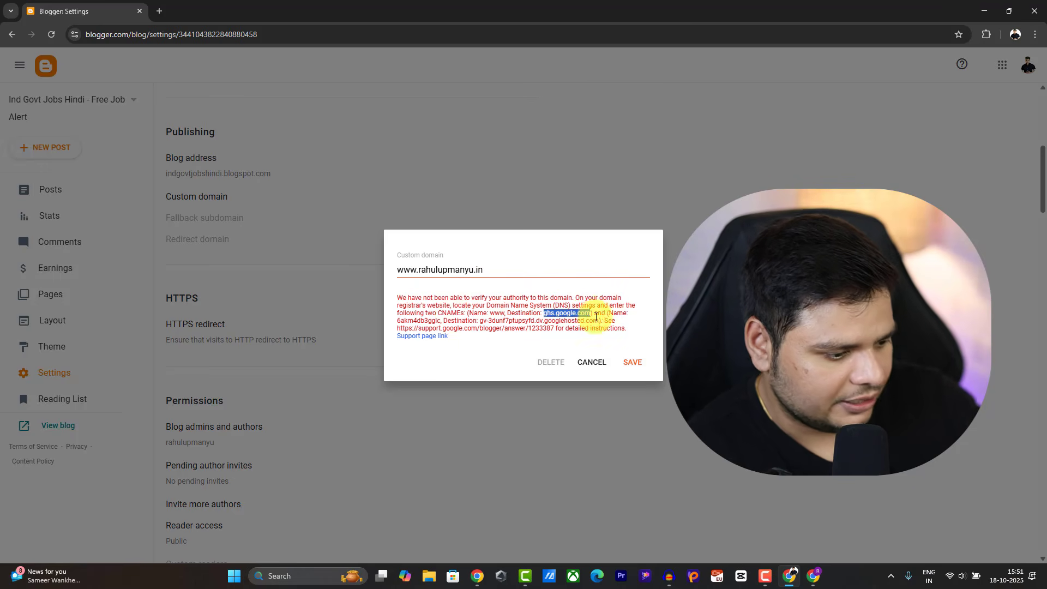
- Return to Hostinger and fill in a CNAME record for stockwale.in with name www and target ghs.google.com
click(814, 574)
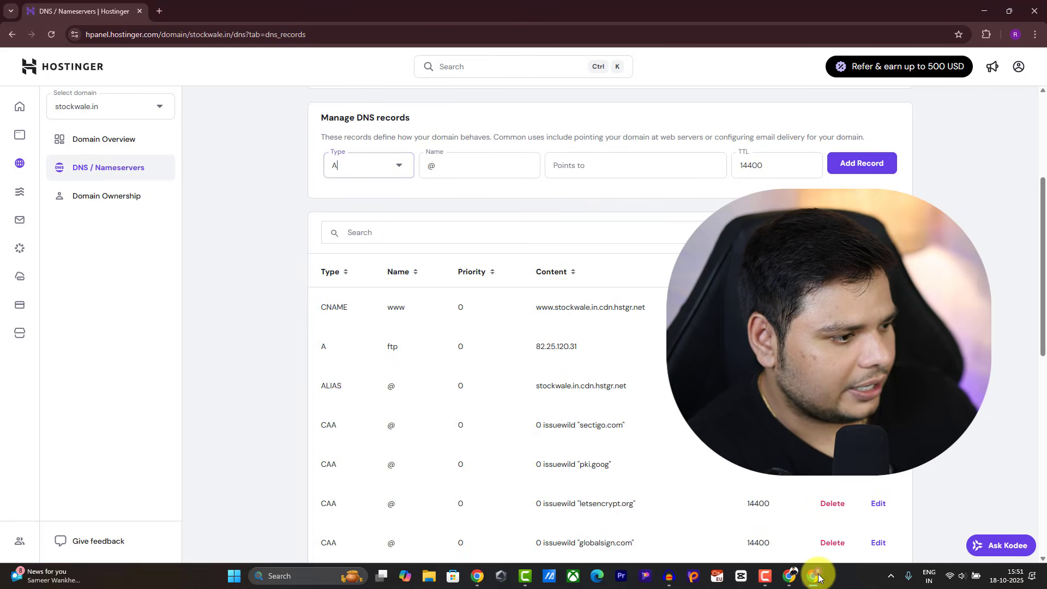
click(374, 175)
click(362, 274)
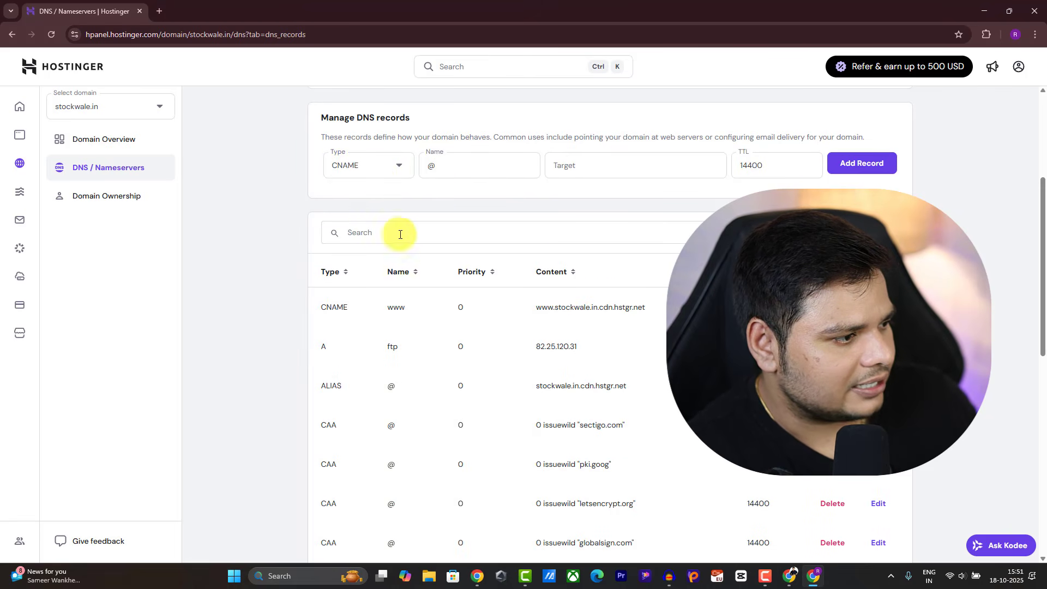
click(466, 170)
text(wwww)
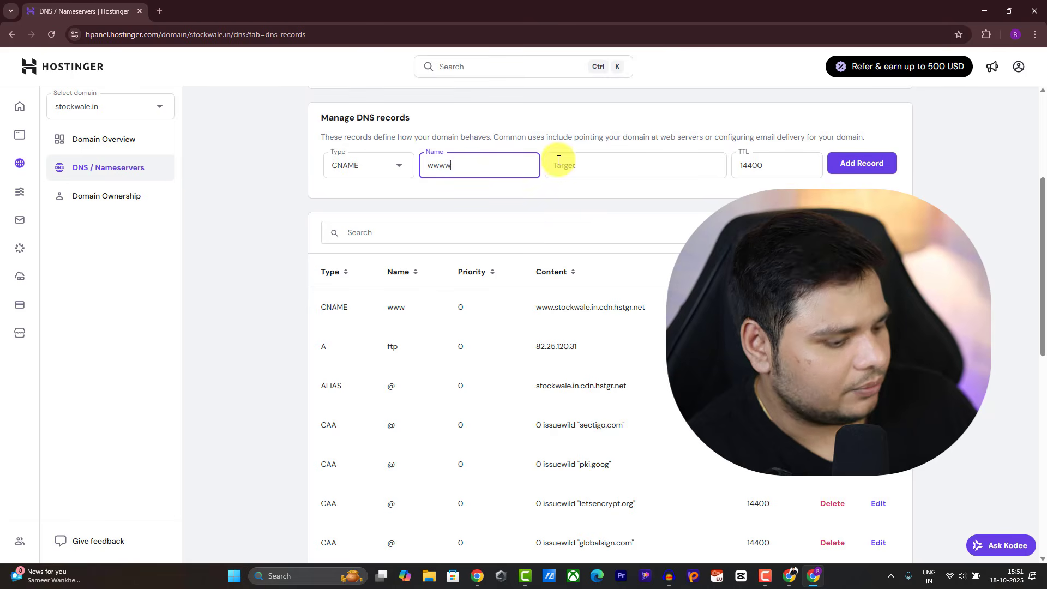
click(594, 169)
key(ctrl+v)
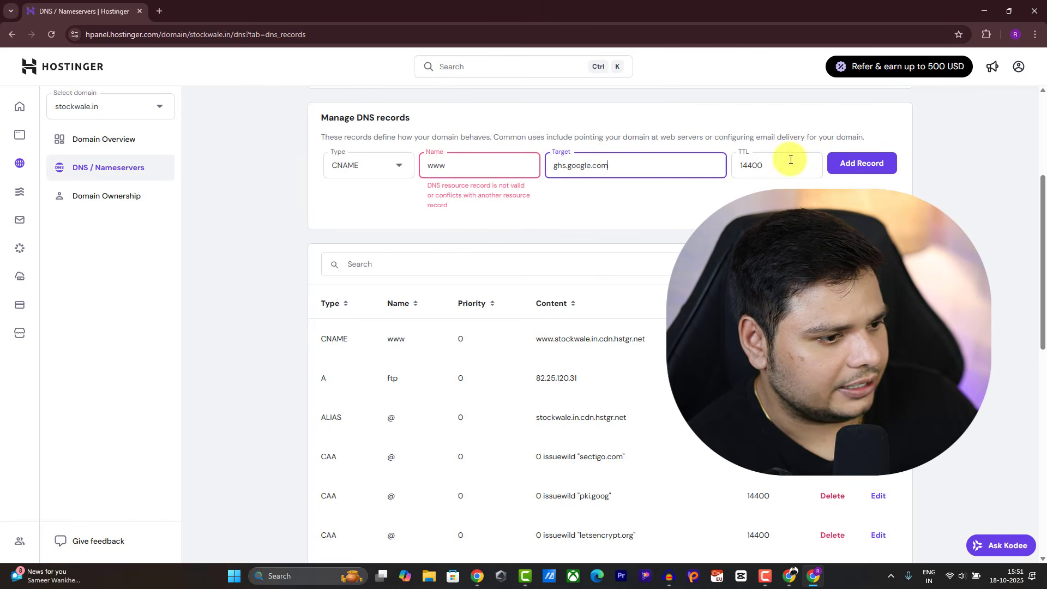
- Replace the CNAME record's Name in Hostinger with the second verification name copied from Blogger's custom domain dialog
click(826, 579)
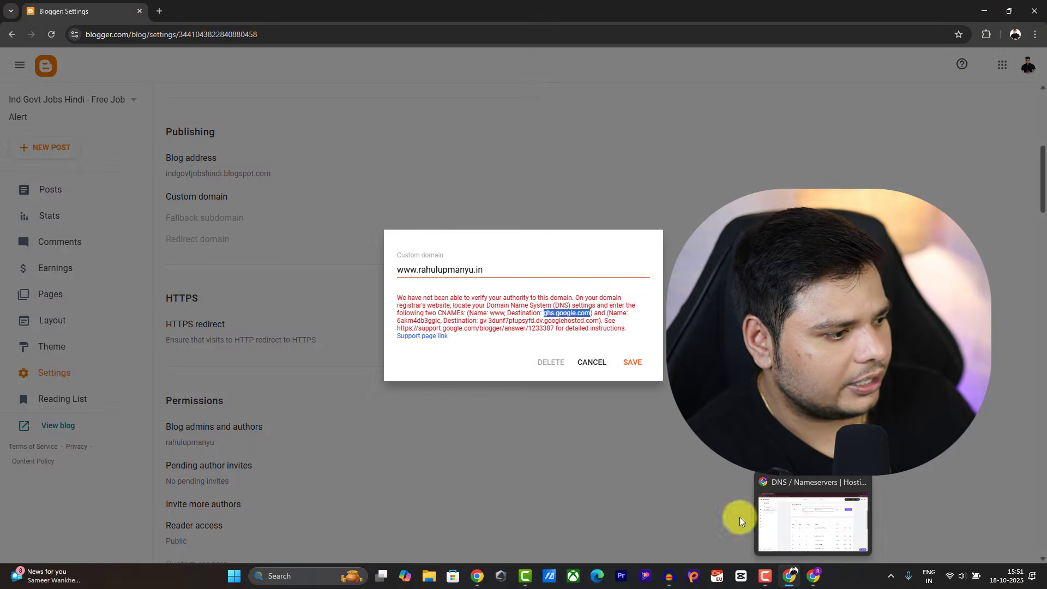
drag(478, 320, 509, 321)
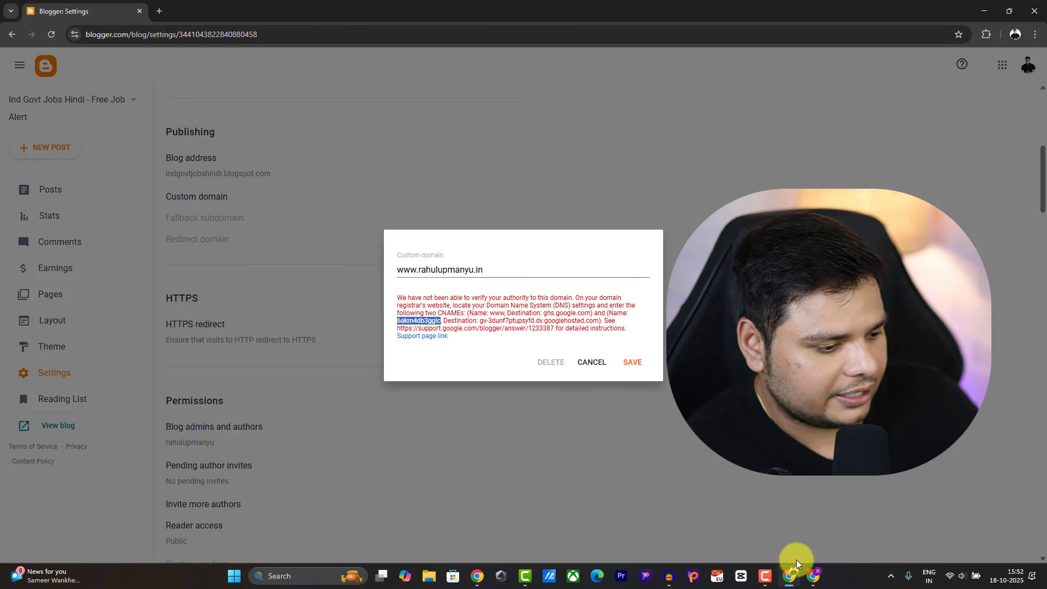
click(813, 575)
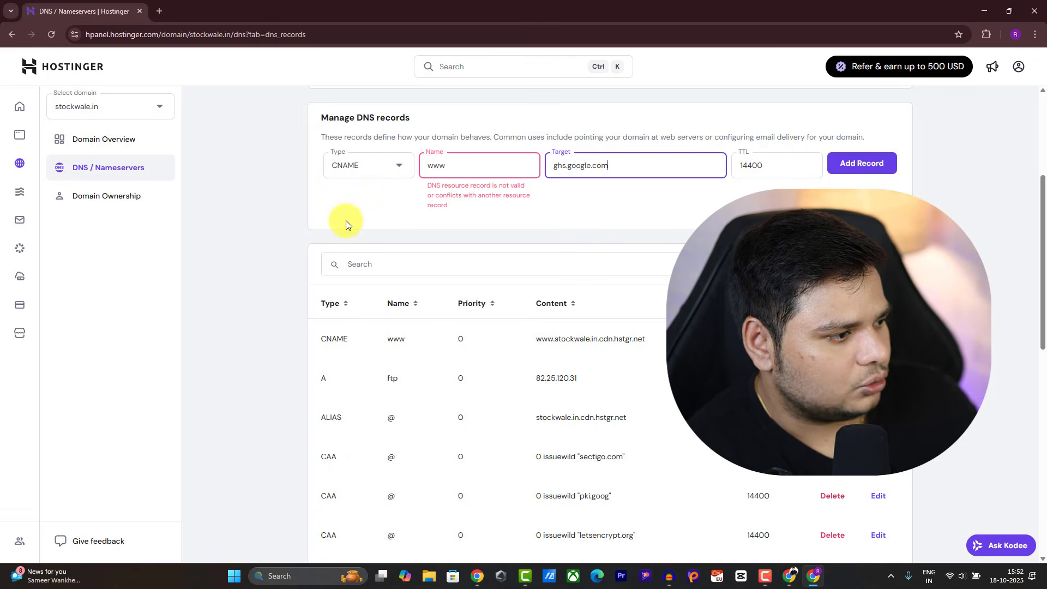
double_click(443, 165)
text(6akm4db3gglc)
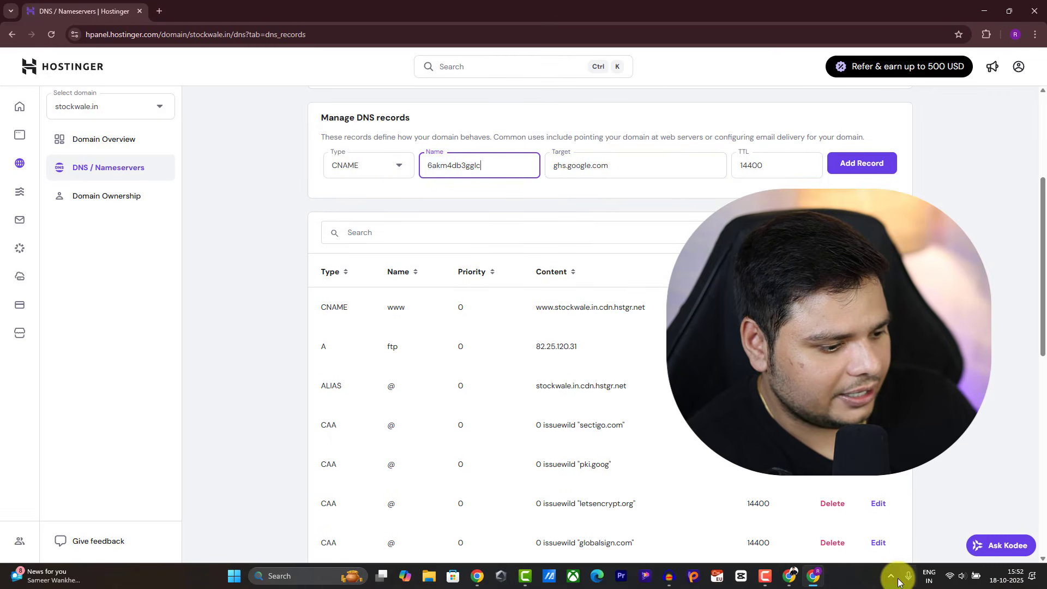
- Select the second CNAME destination in Blogger's custom domain dialog, and return to Hostinger to select the record's existing Target
click(813, 576)
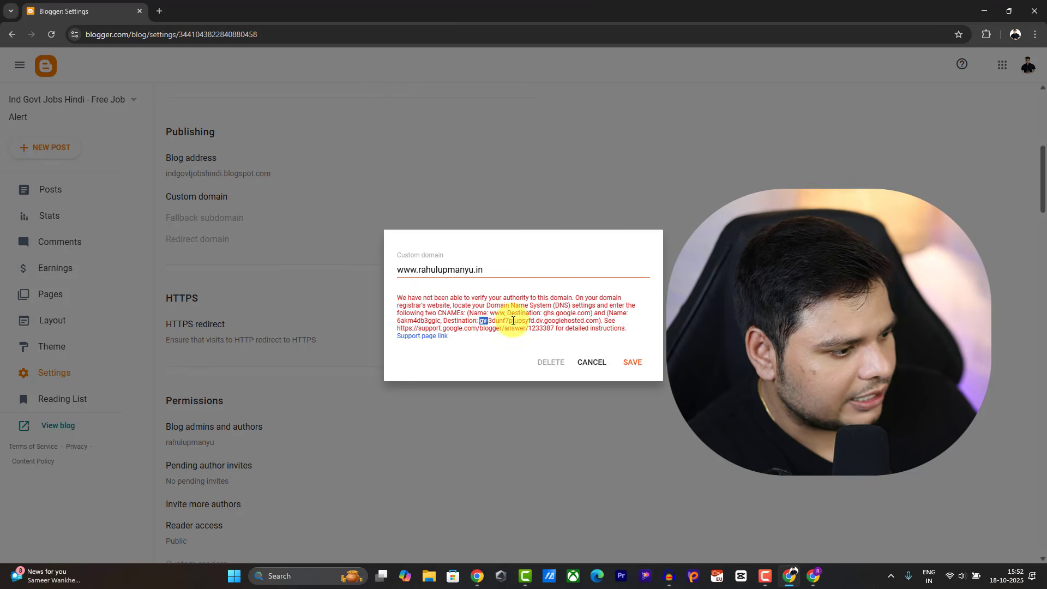
drag(480, 321, 602, 313)
click(814, 577)
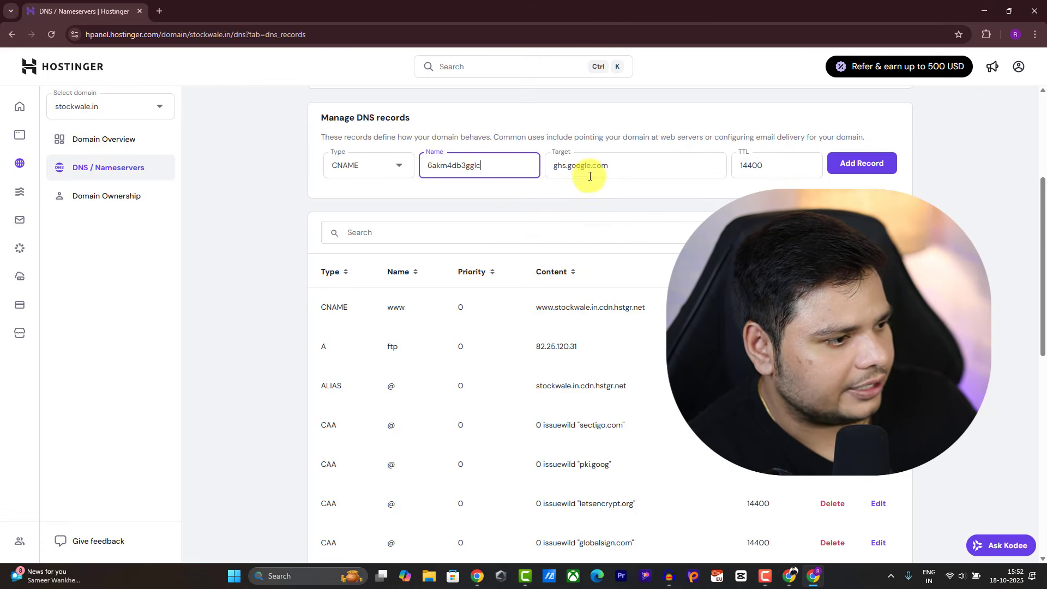
click(595, 170)
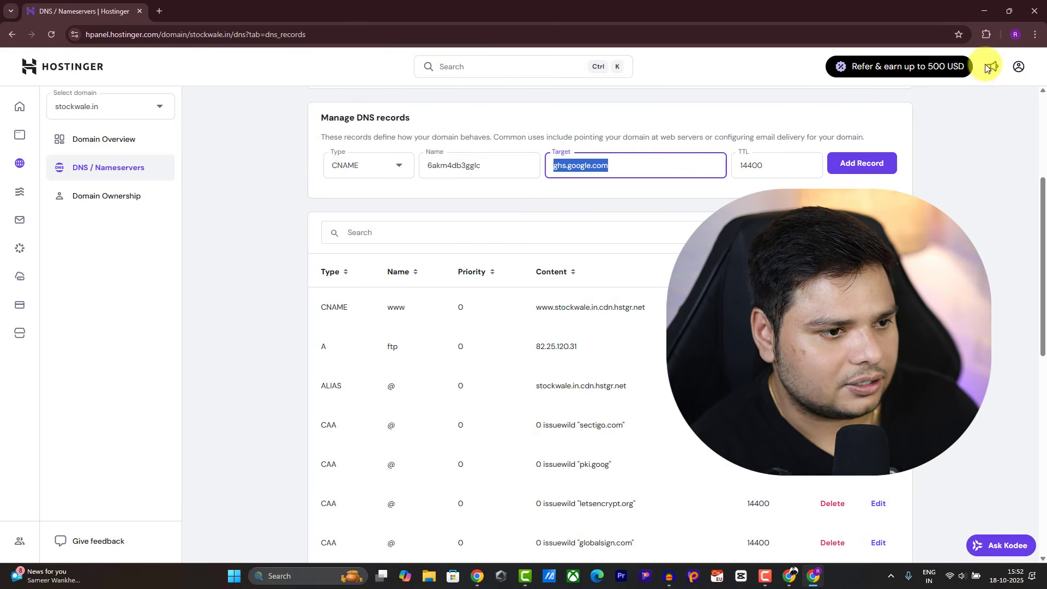
- Switch to Google AdSense in another browser profile and open the form for adding a new site under Sites
click(1014, 33)
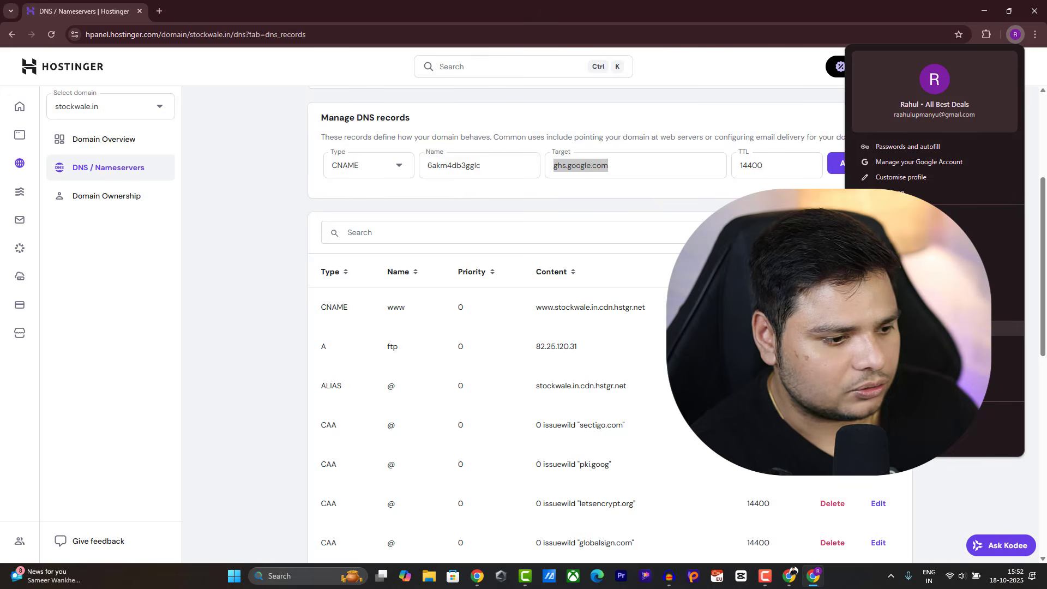
click(921, 344)
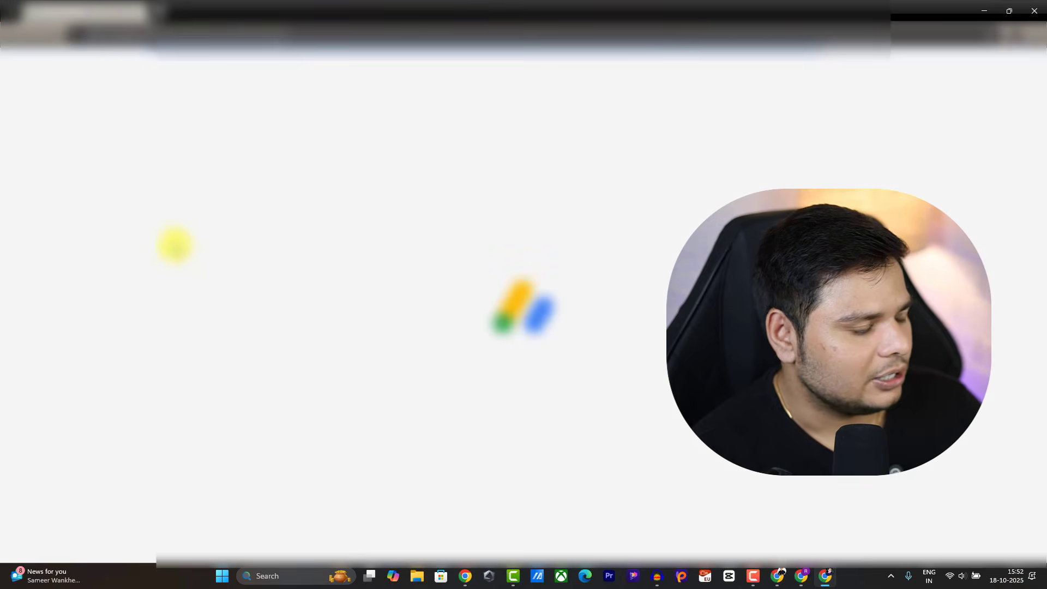
click(70, 185)
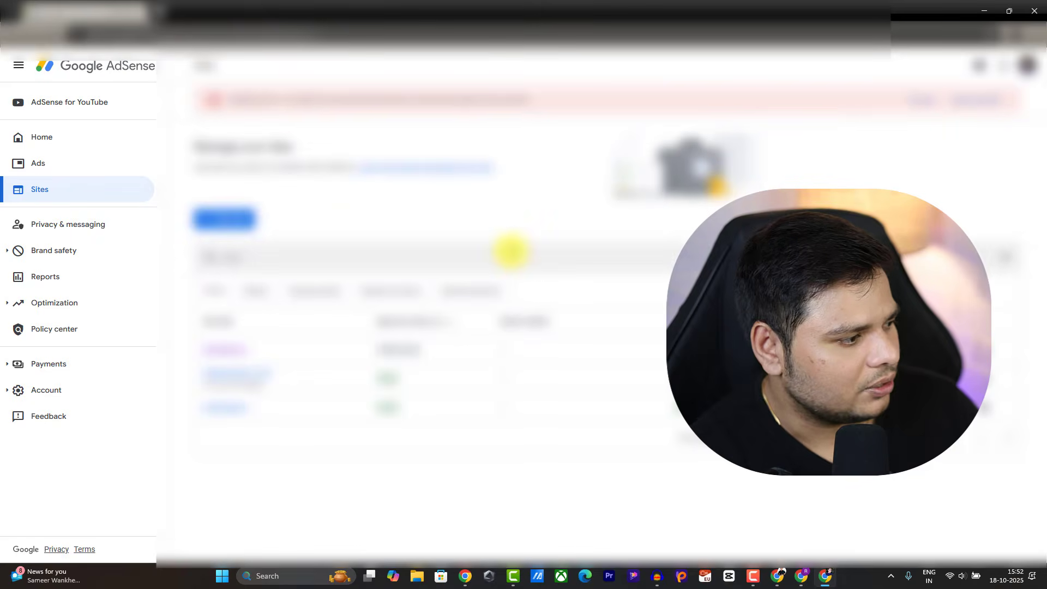
click(224, 221)
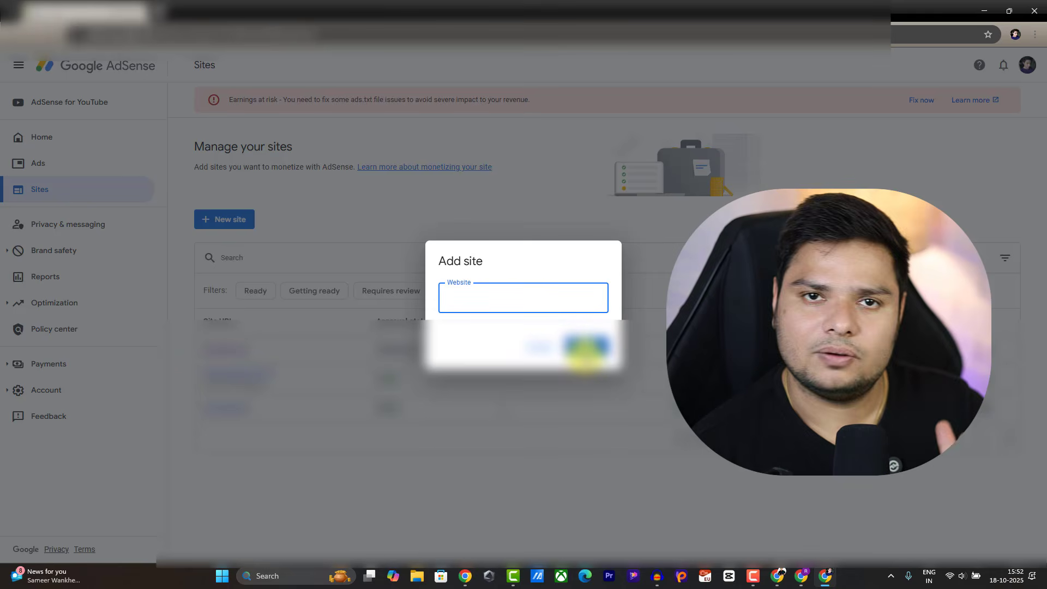
- Switch back to the Blogger settings and cancel the custom domain dialog
mouse_move(801, 584)
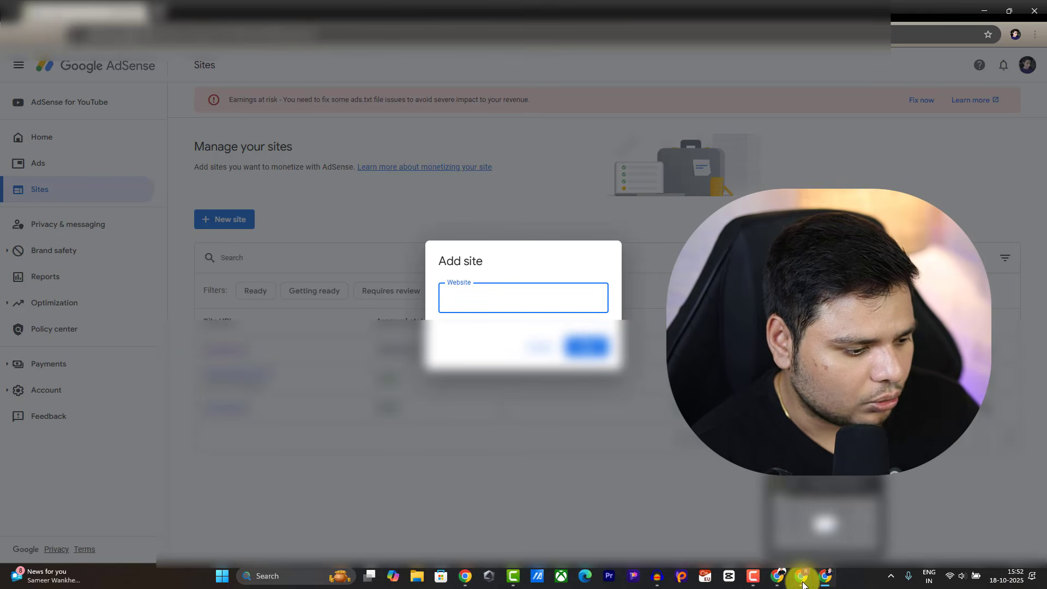
click(780, 581)
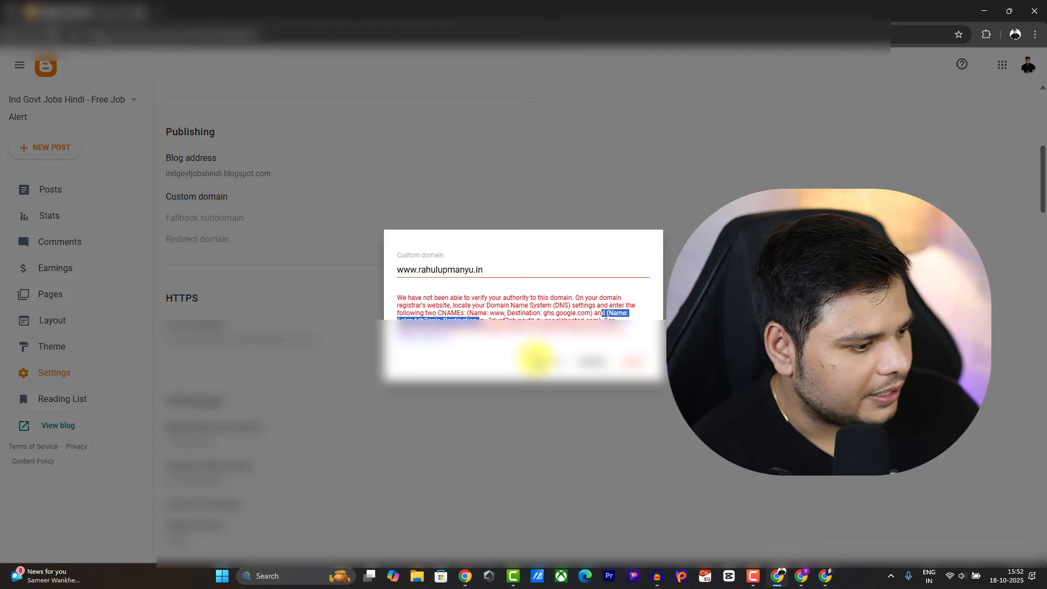
click(598, 358)
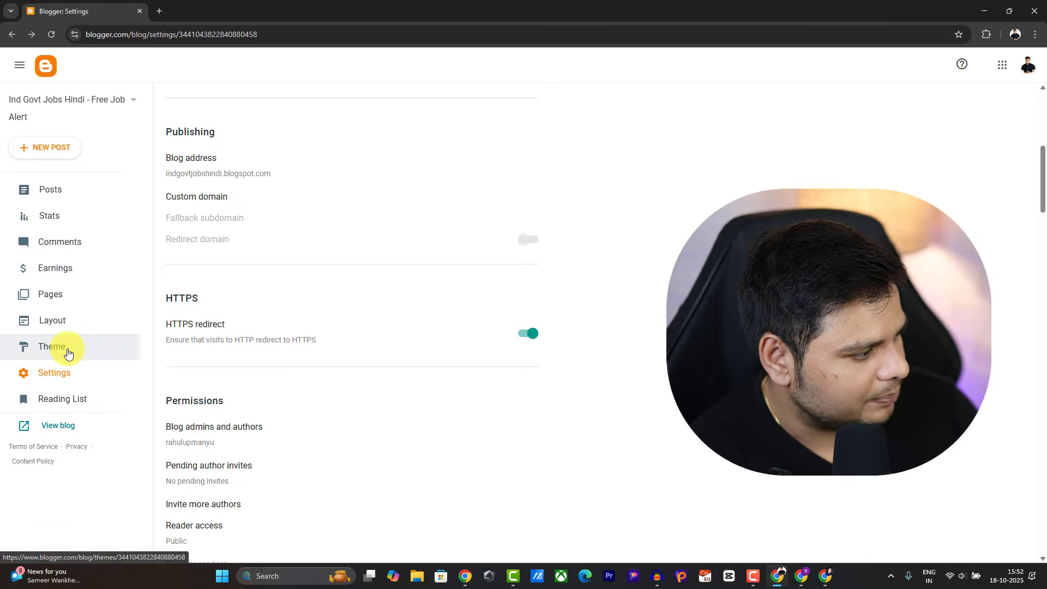
- Open the blog's current theme for HTML editing and insert an empty line directly below the opening <head> tag
click(67, 373)
click(32, 349)
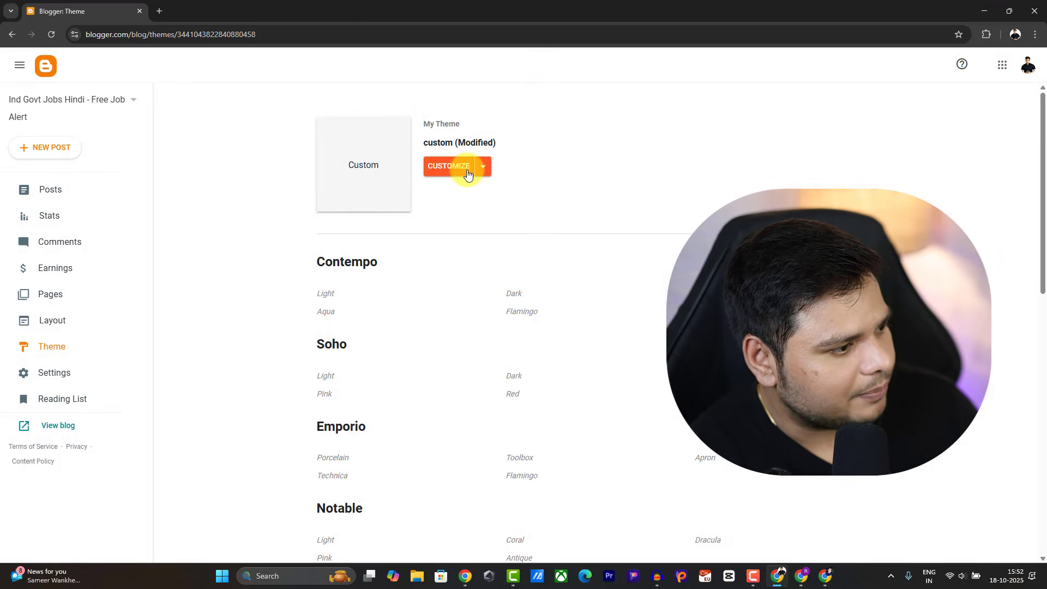
click(482, 167)
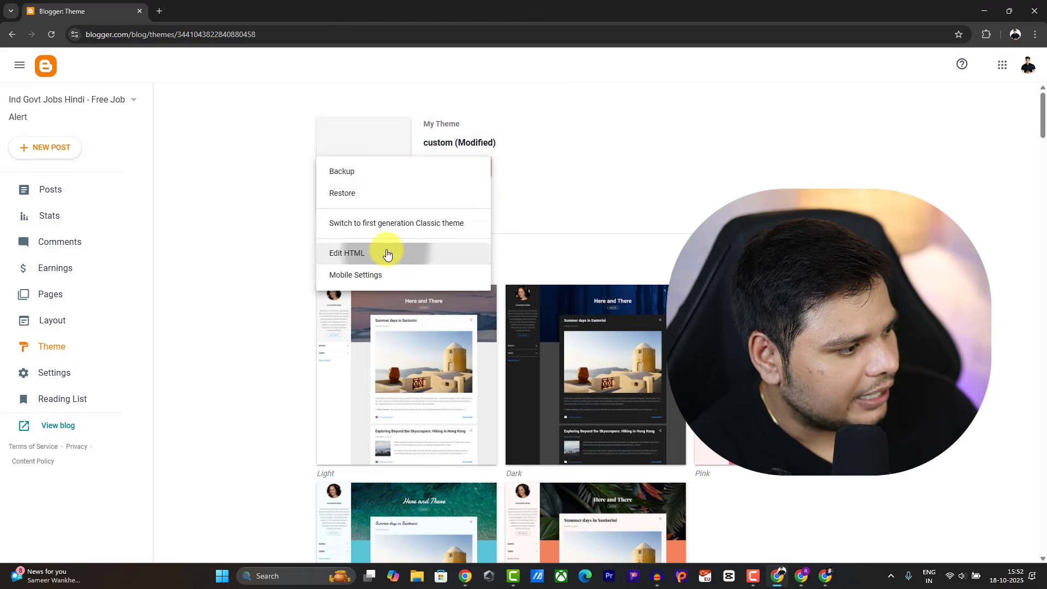
click(387, 252)
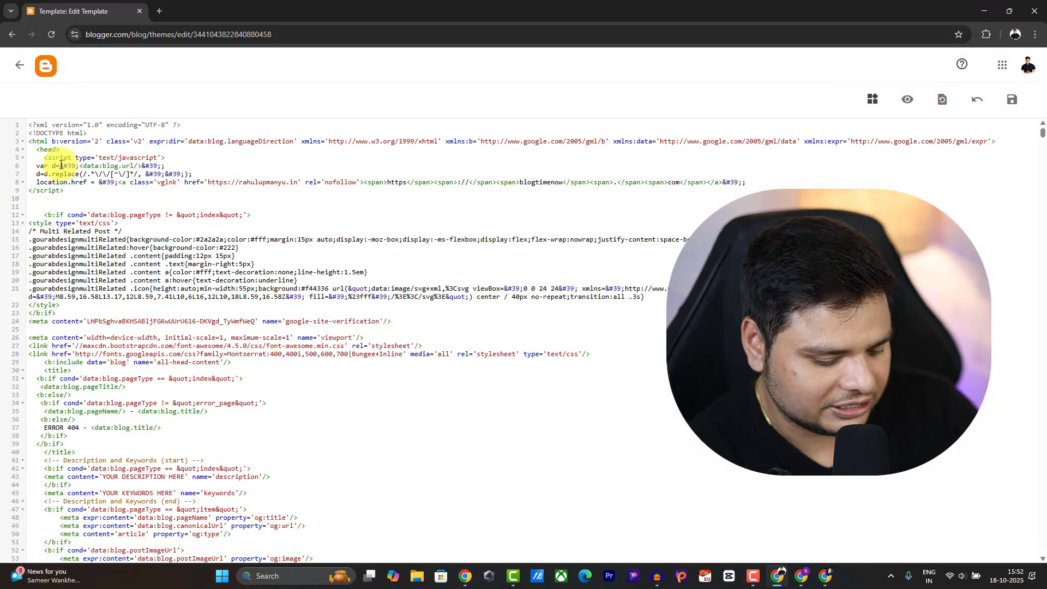
key(Return)
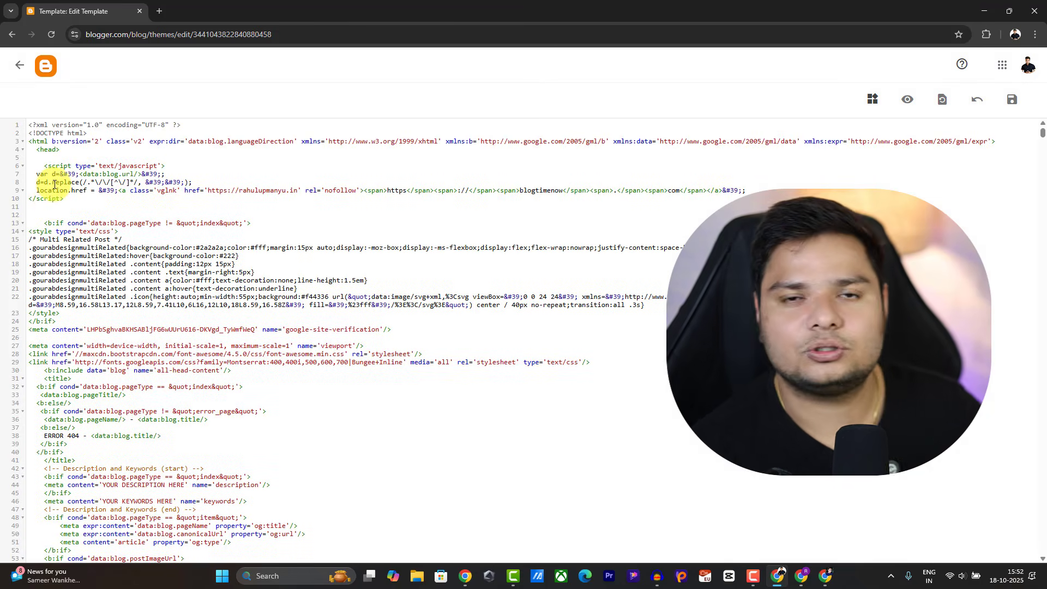